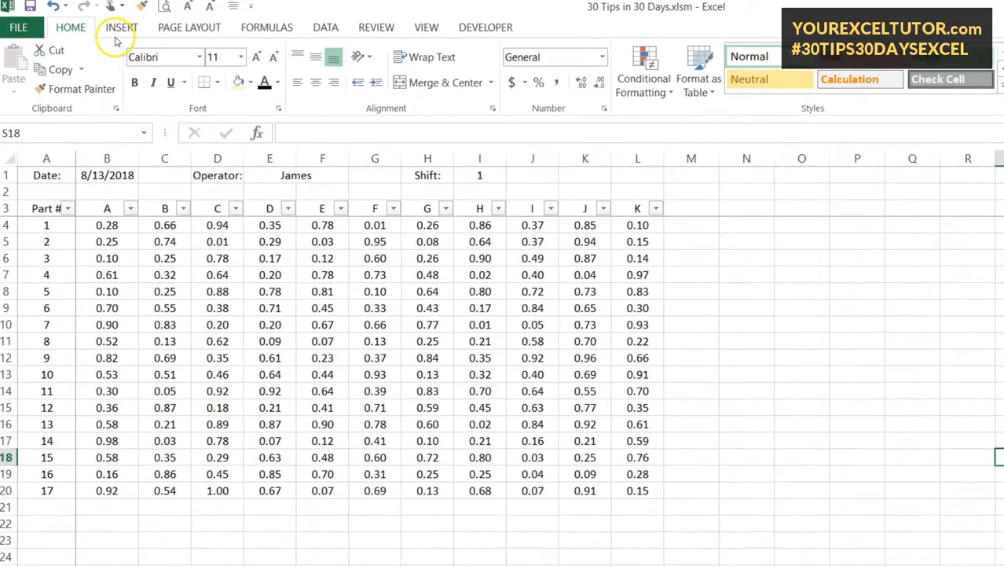
Insert a line sparkline in cell M4 from the data range B4:L4.
click(122, 28)
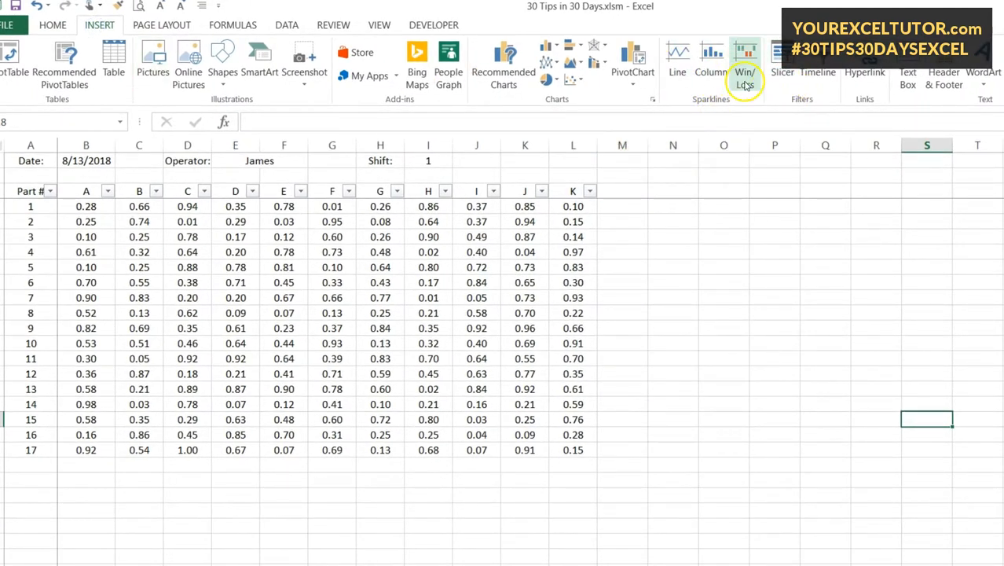
click(621, 212)
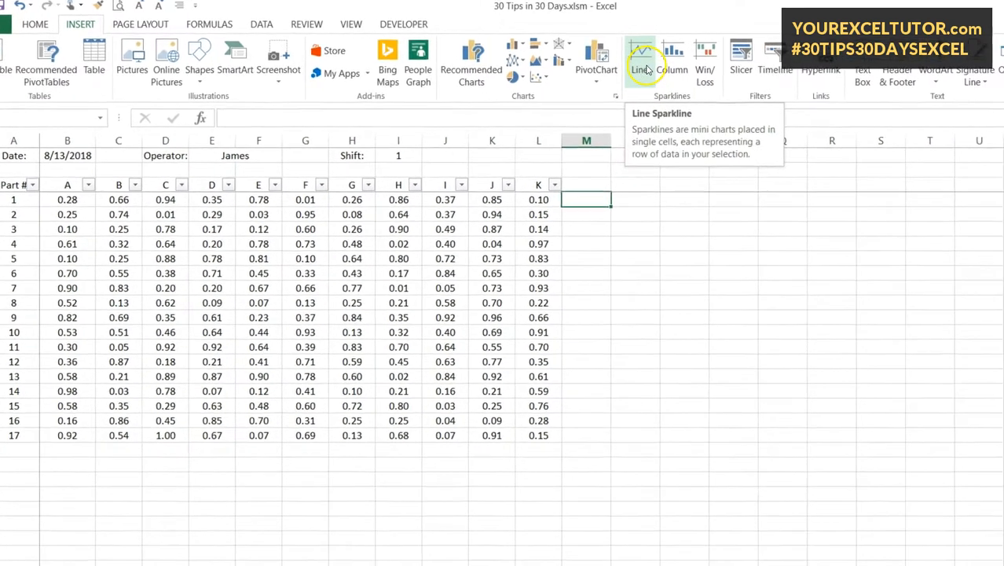
click(680, 77)
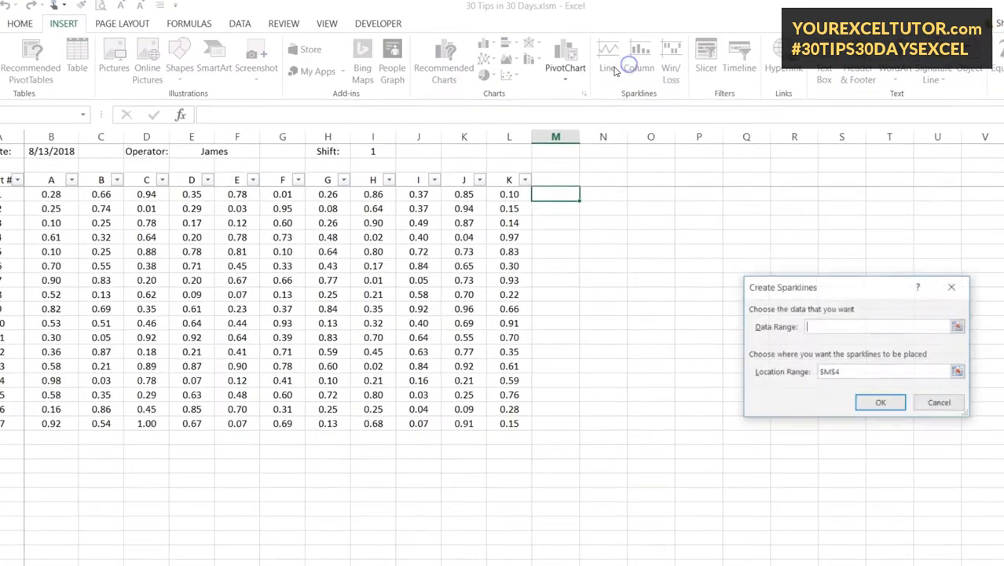
click(958, 325)
drag(50, 194, 492, 194)
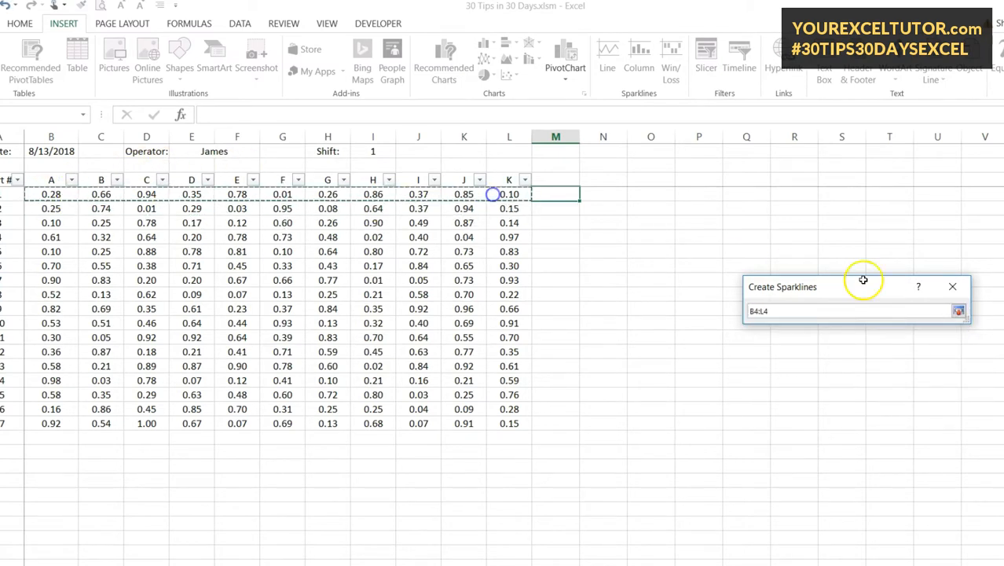
click(958, 310)
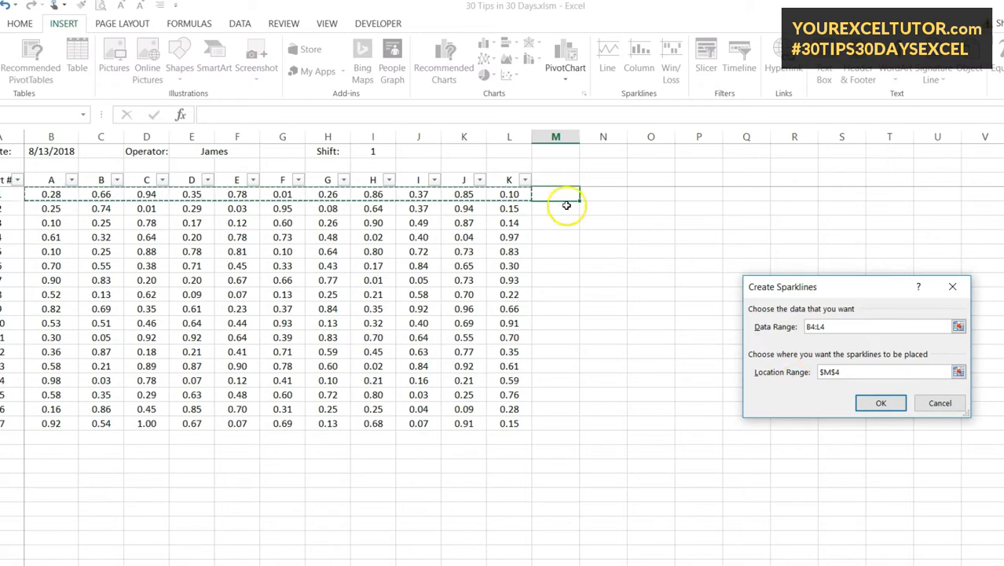
click(880, 404)
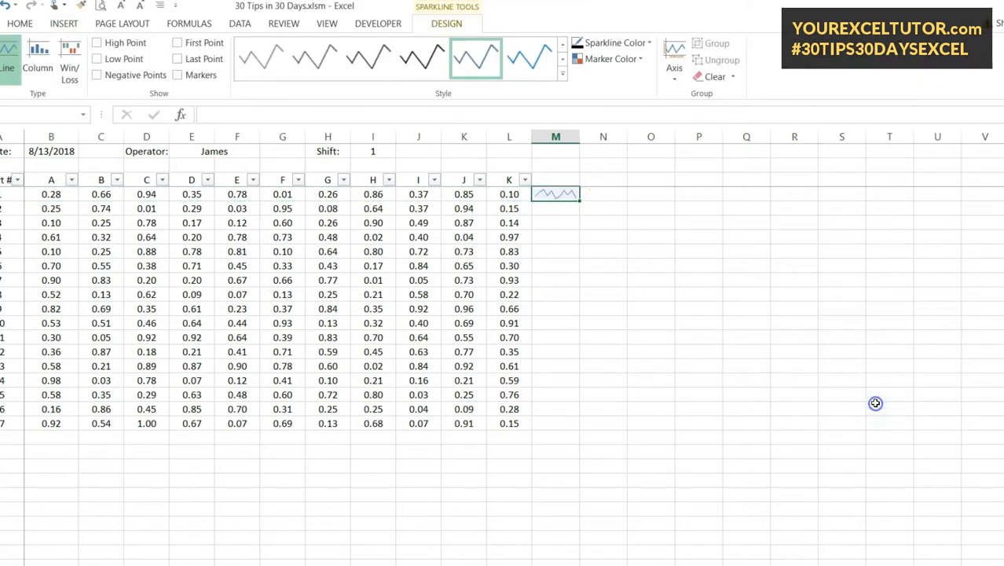
click(597, 232)
click(668, 236)
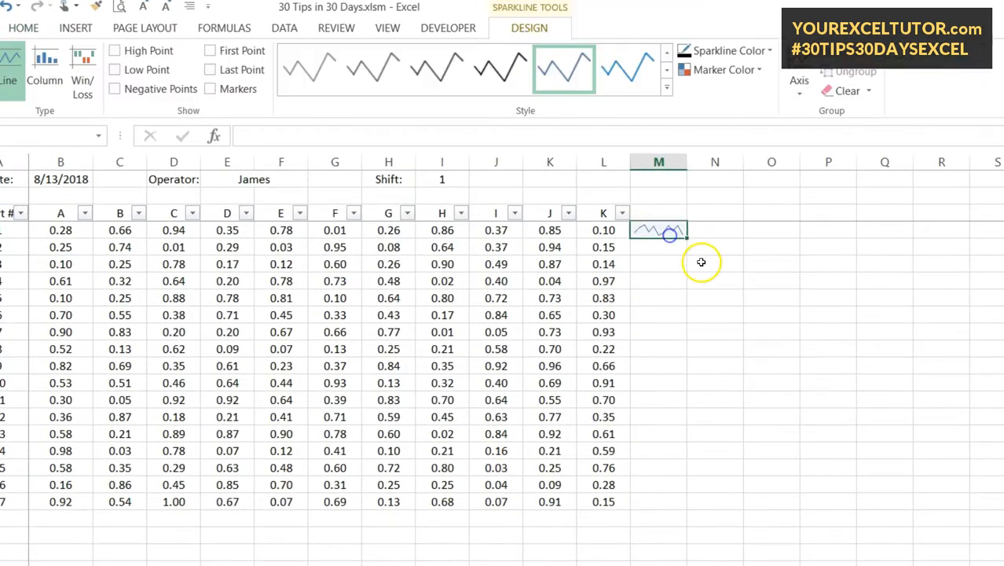
Set cell F4 to 1.5 and cell G4 to 2 in the part 1 row.
click(282, 230)
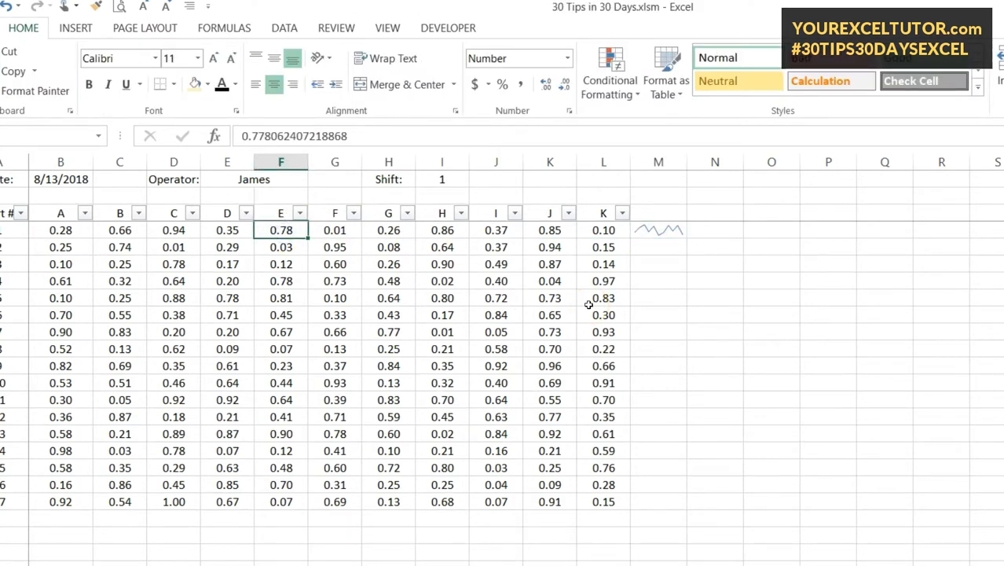
text(1.5)
key(Return)
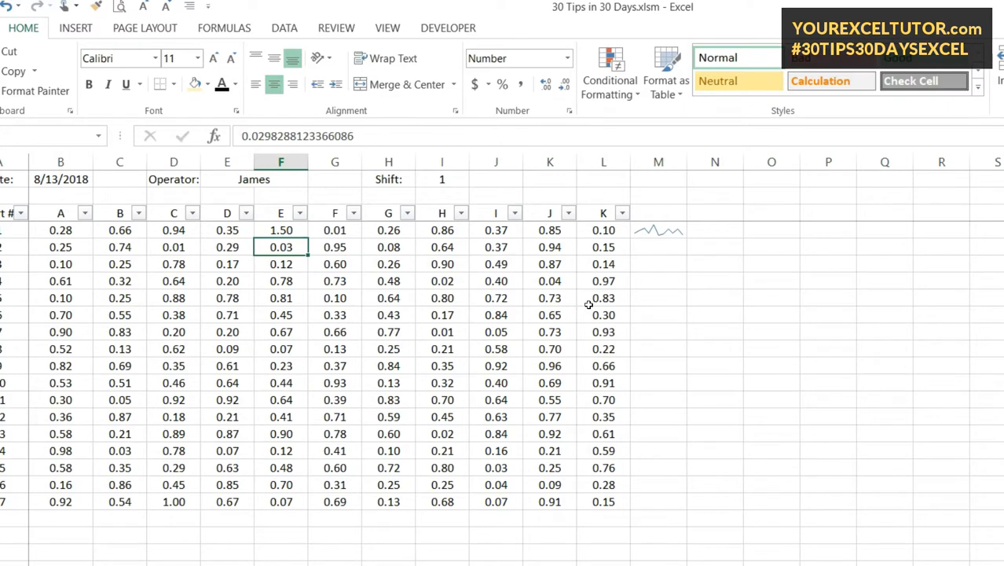
click(335, 229)
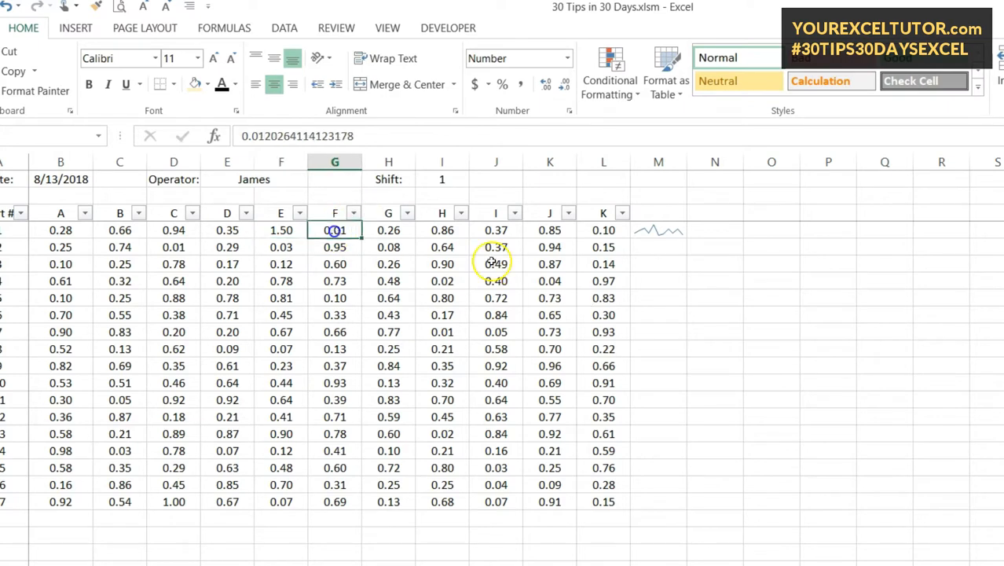
text(2)
key(Return)
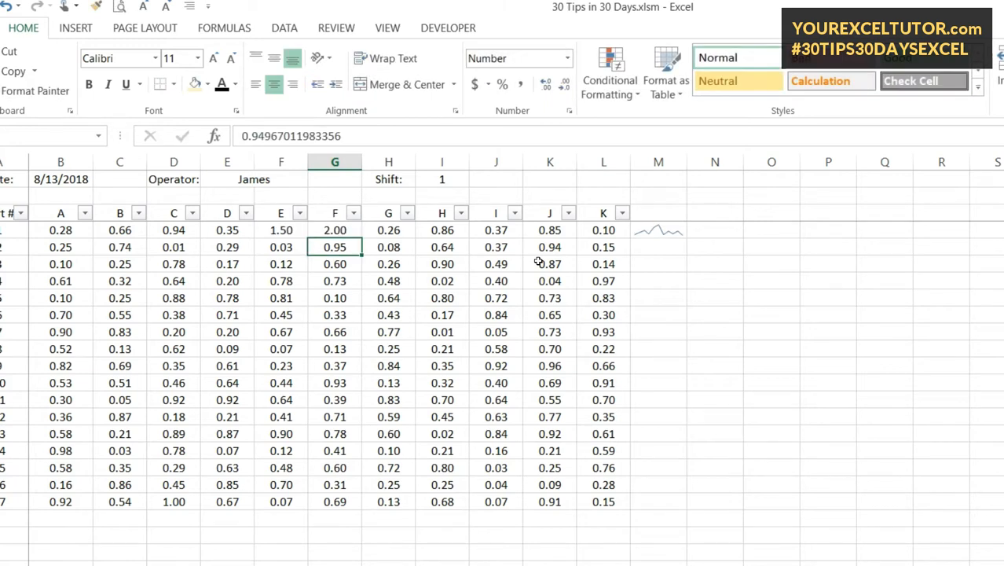
Try a value of 30 in G4 with a much taller row 4, and undo the row height change.
click(335, 230)
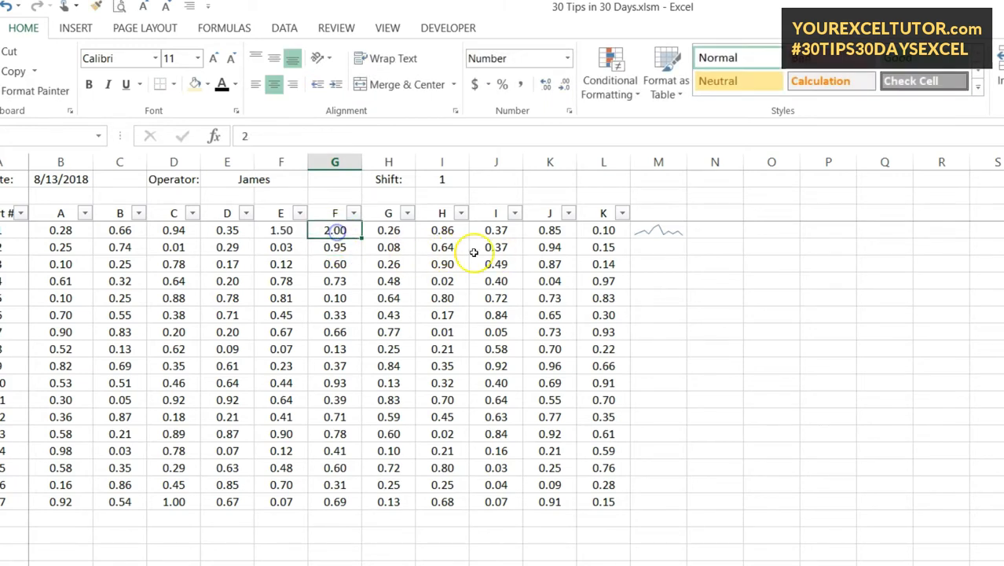
text(30)
key(Return)
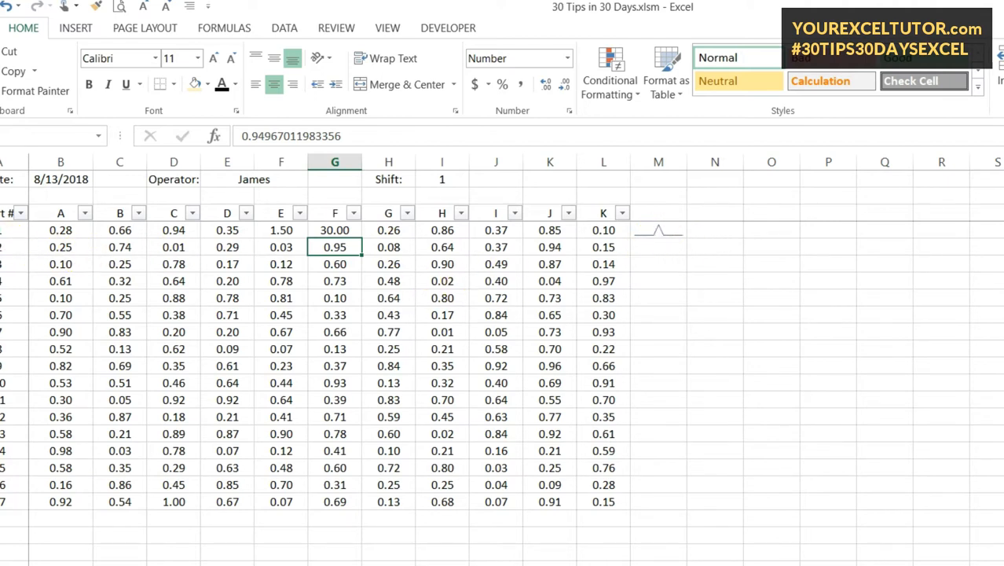
drag(2, 238, 1, 429)
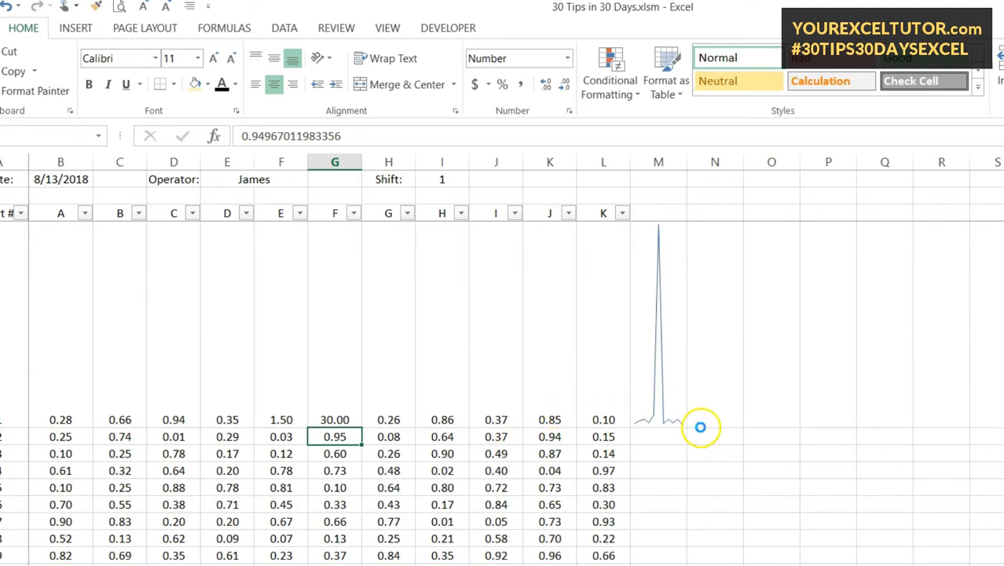
key(ctrl+z)
Set cell G4 to 2.
click(338, 229)
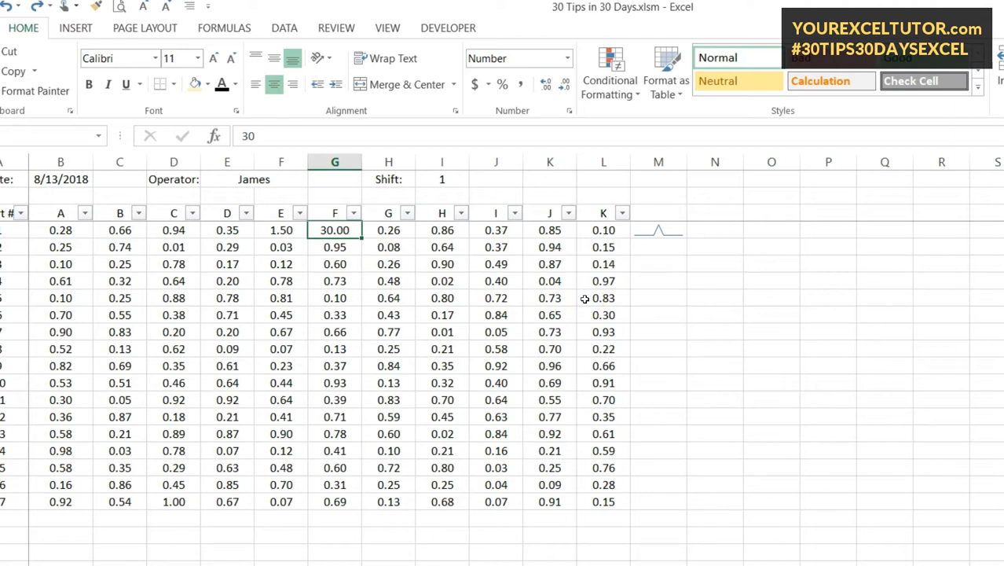
text(2)
key(Return)
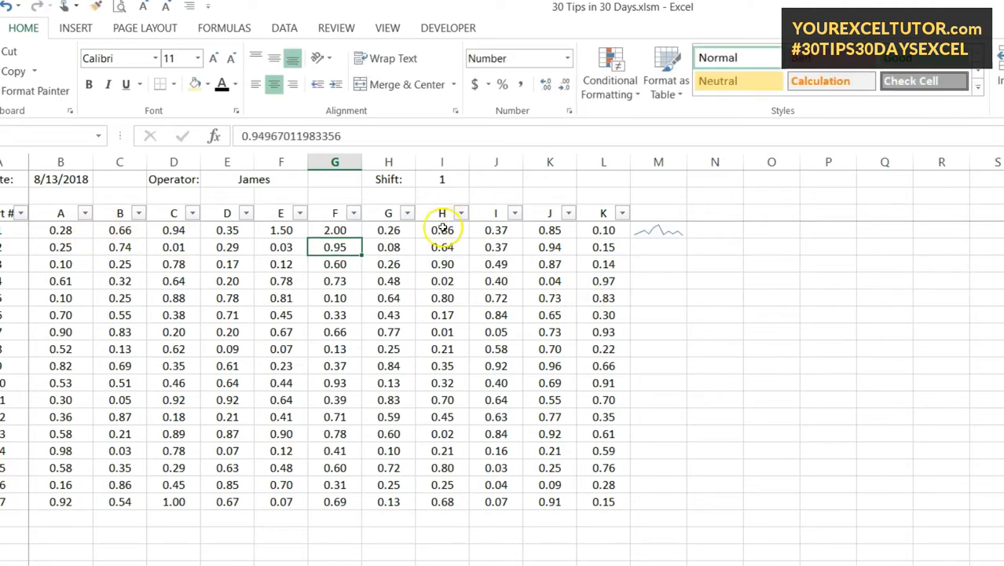
Copy the M4 sparkline down through M20 for all parts and widen column M slightly.
click(673, 230)
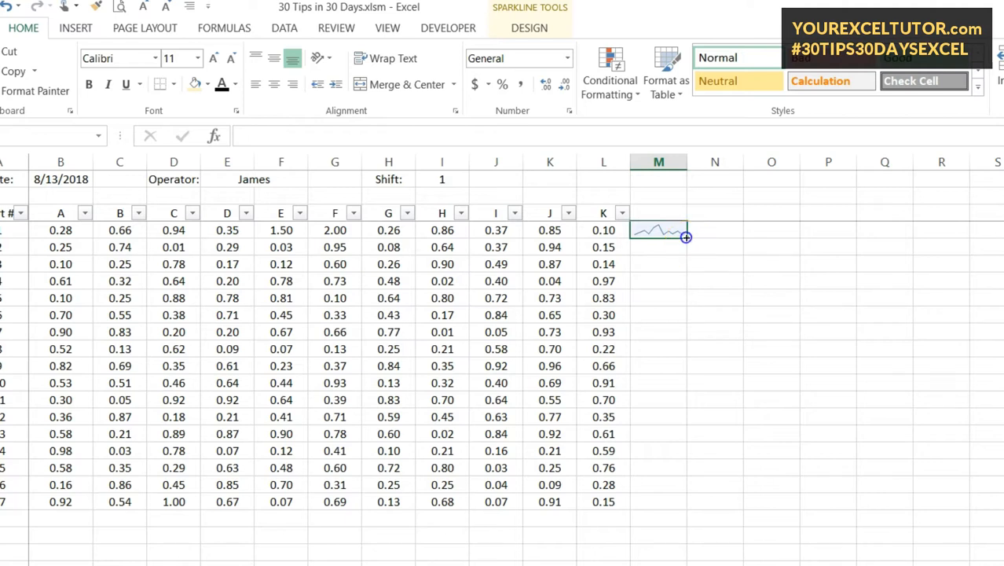
drag(686, 237, 687, 509)
drag(689, 166, 704, 162)
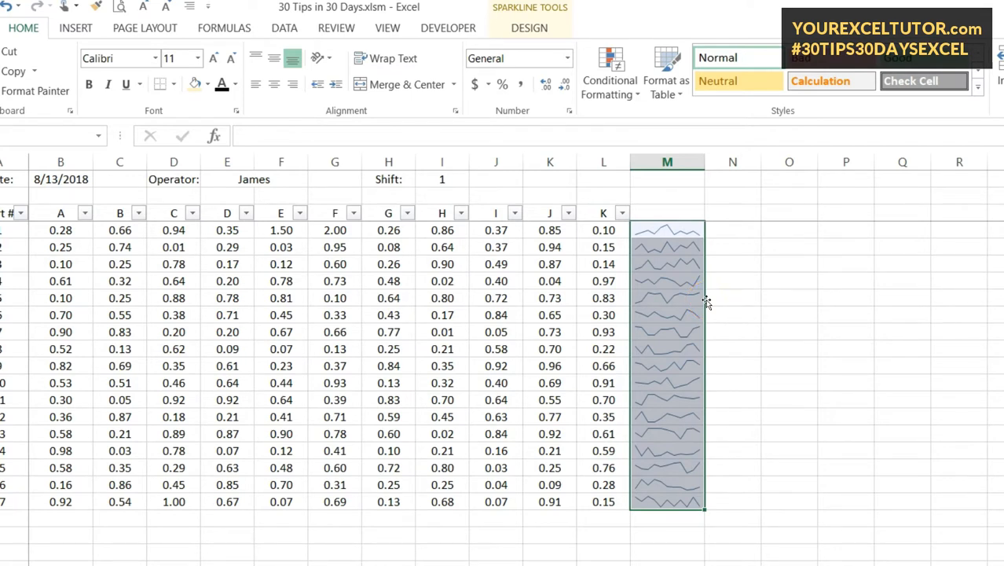
click(691, 296)
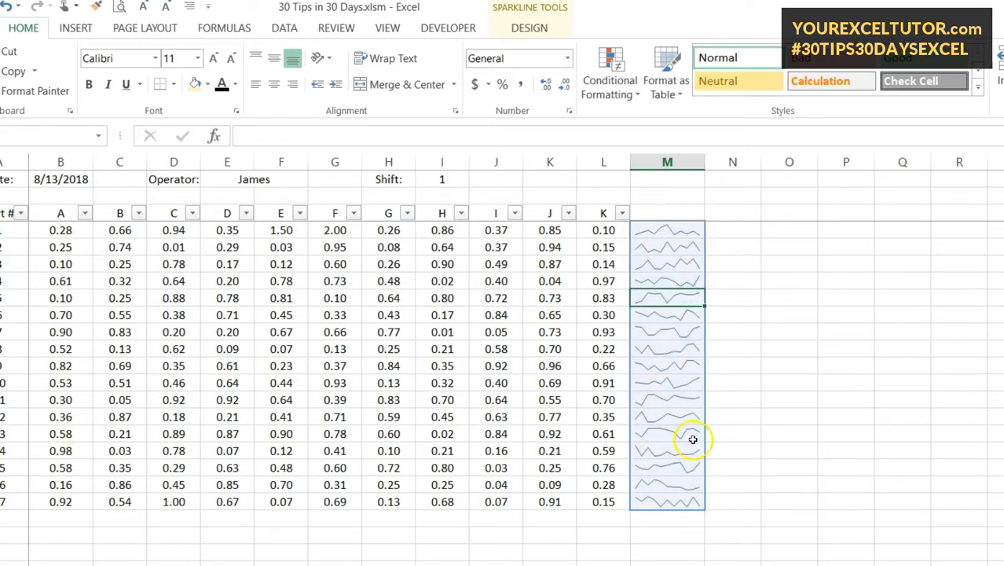
Set cell F16 in the part 13 row to 2.5 and select that row's sparkline.
click(282, 434)
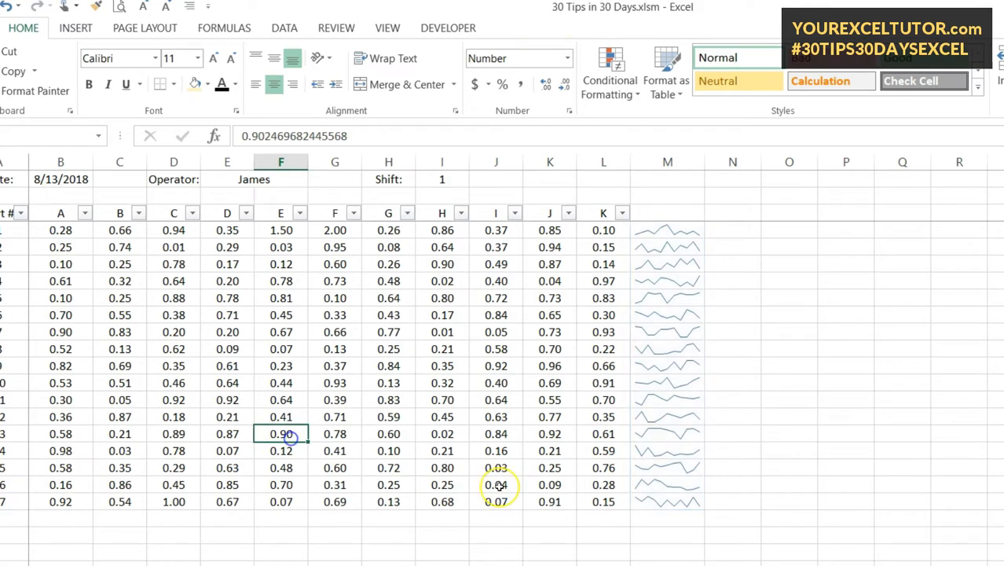
text(2.5)
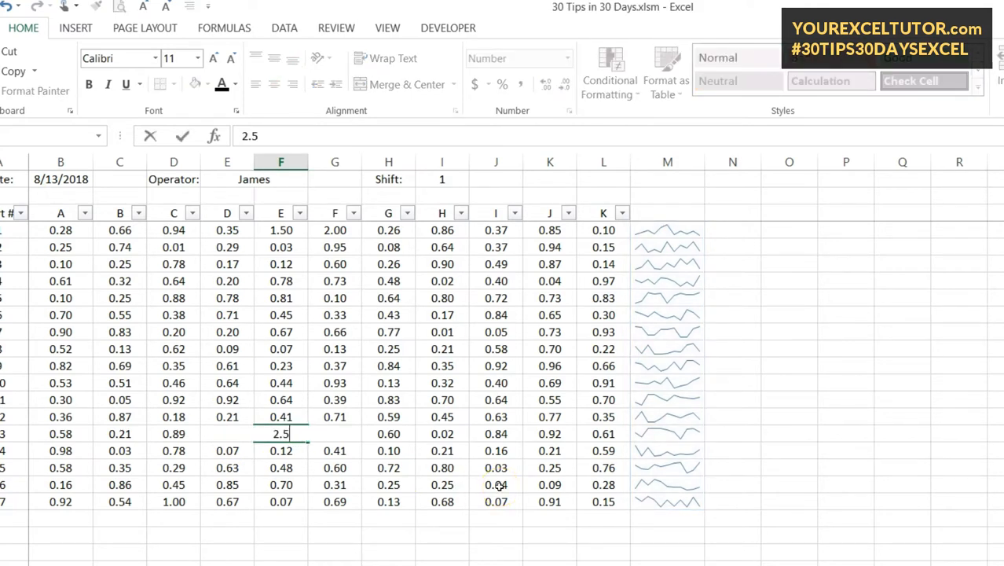
key(Return)
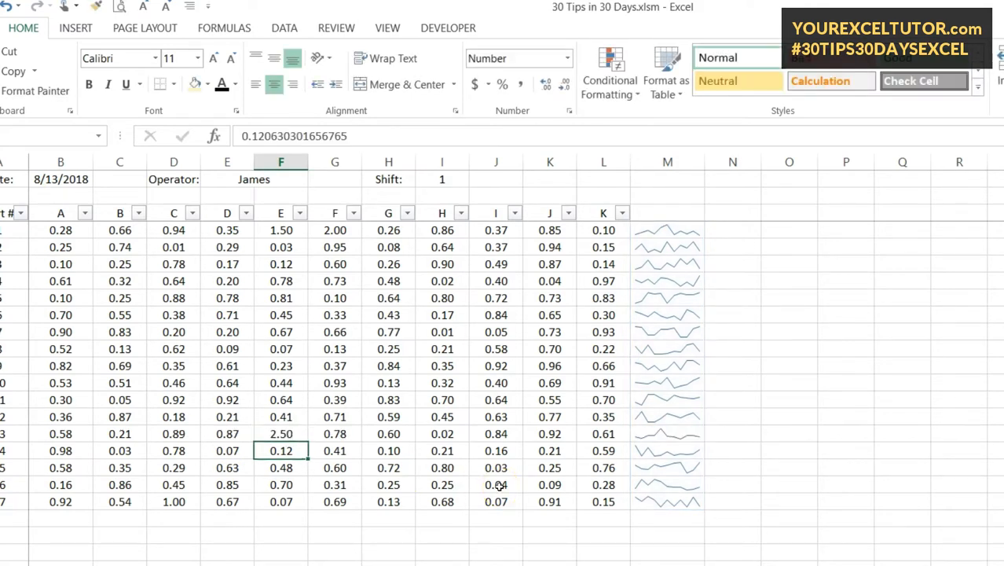
click(664, 435)
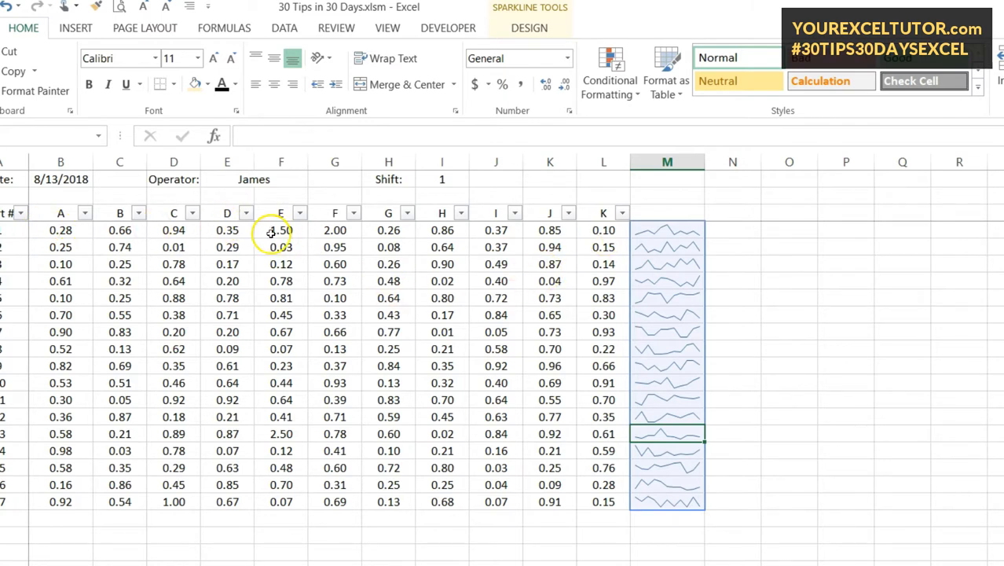
Convert the sparkline group in column M to the Column type and highlight its high points.
click(675, 230)
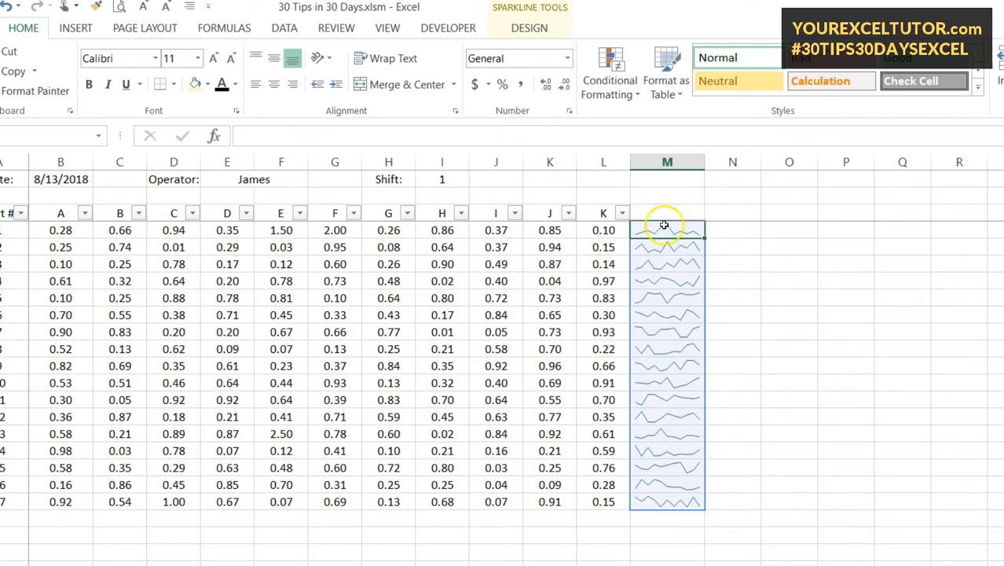
click(519, 30)
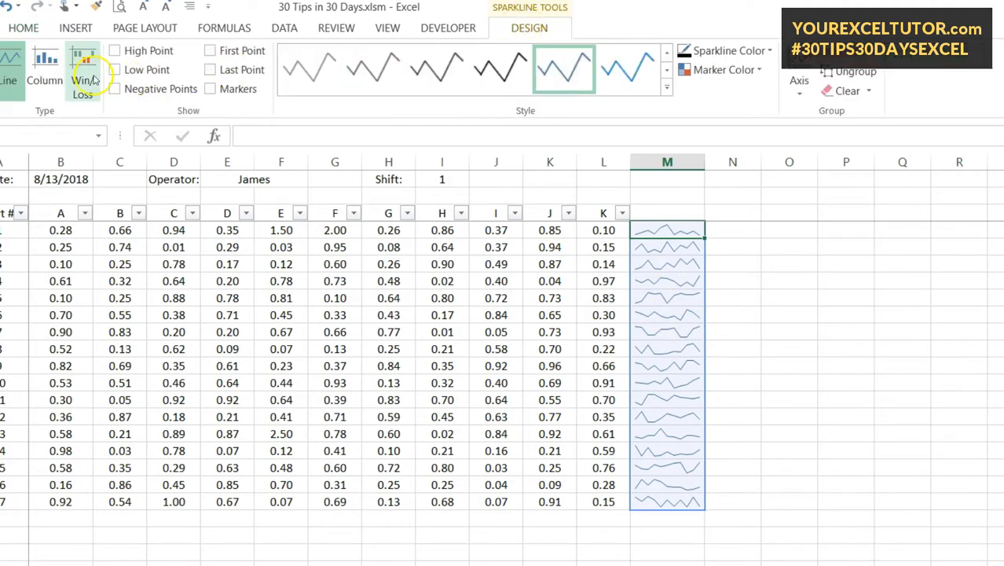
click(47, 73)
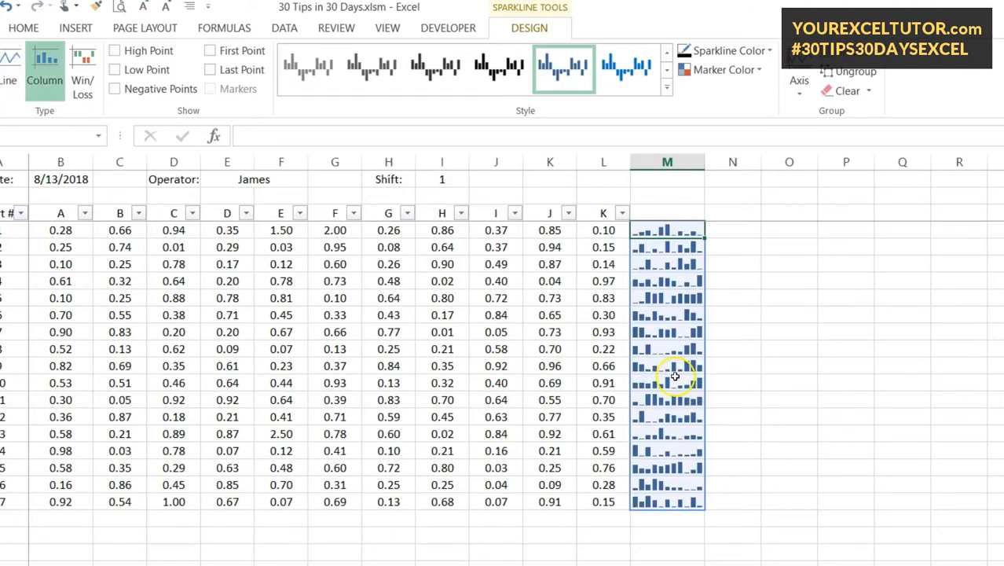
click(14, 75)
click(44, 75)
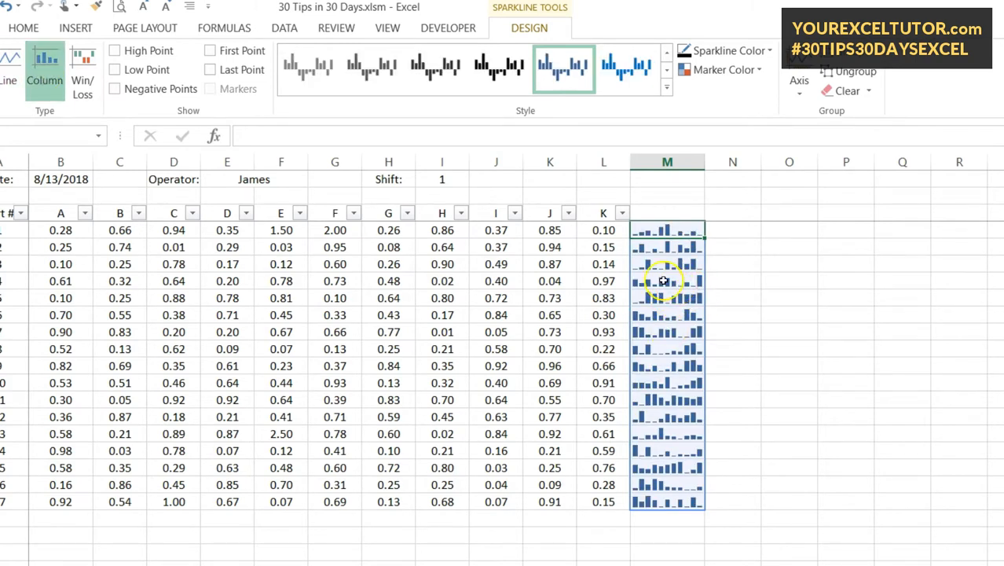
click(13, 76)
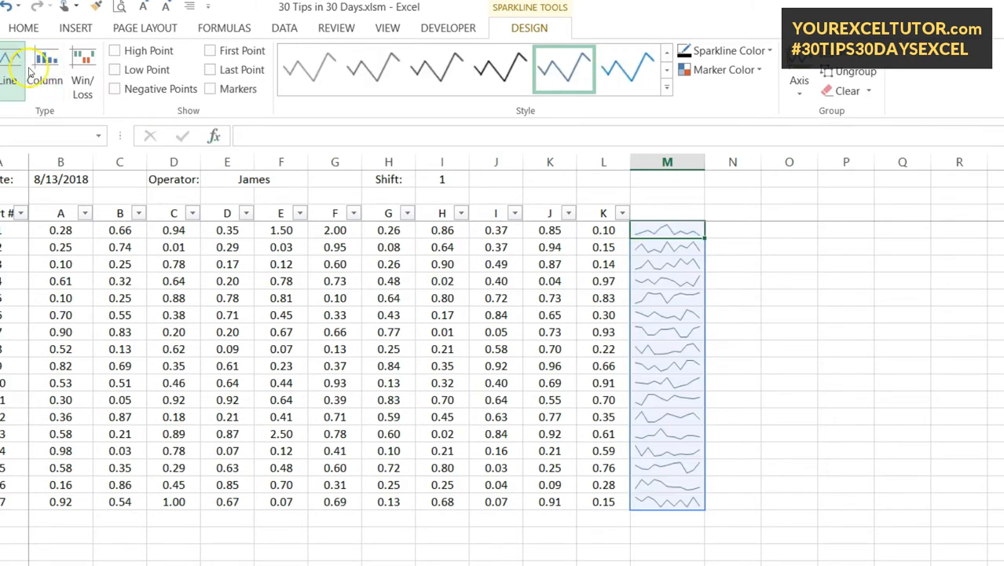
click(44, 76)
click(116, 50)
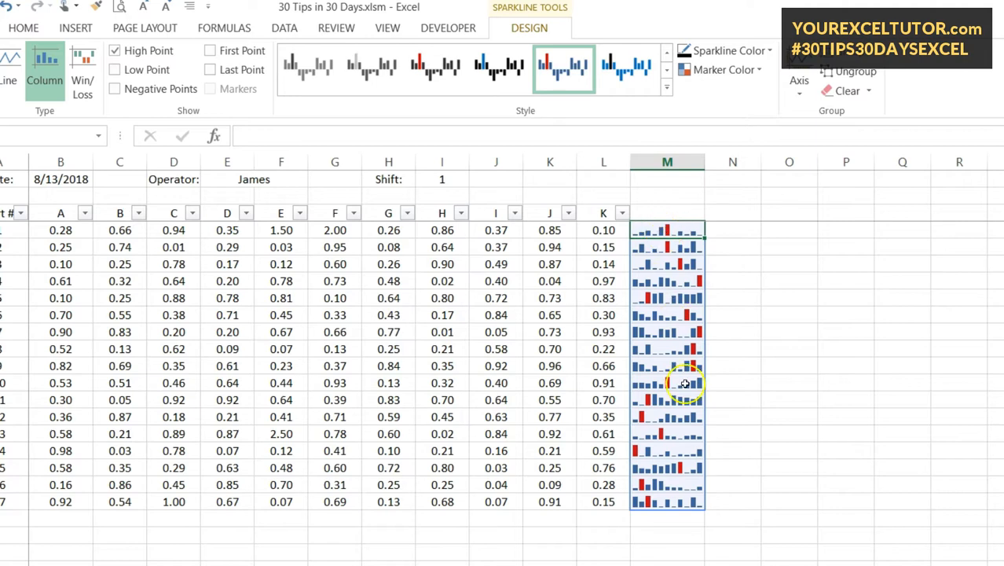
click(115, 70)
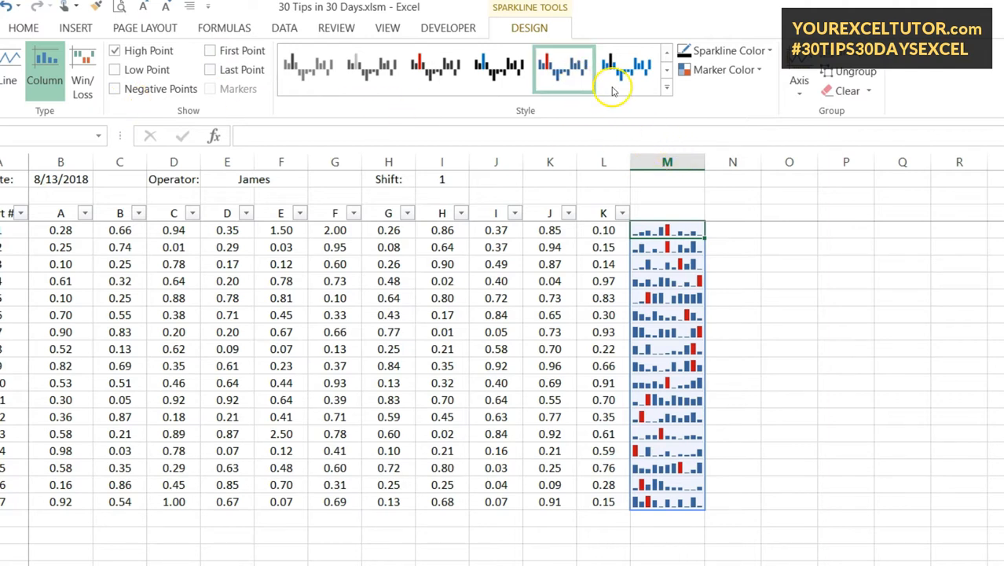
Preview a light orange style on the sparklines and apply the dark blue style with light blue high points.
click(664, 87)
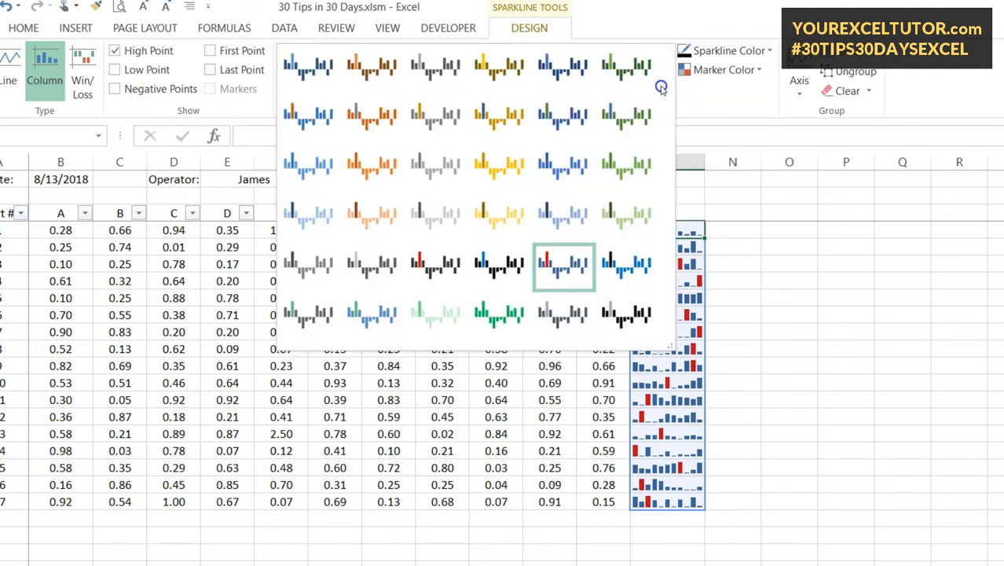
click(368, 212)
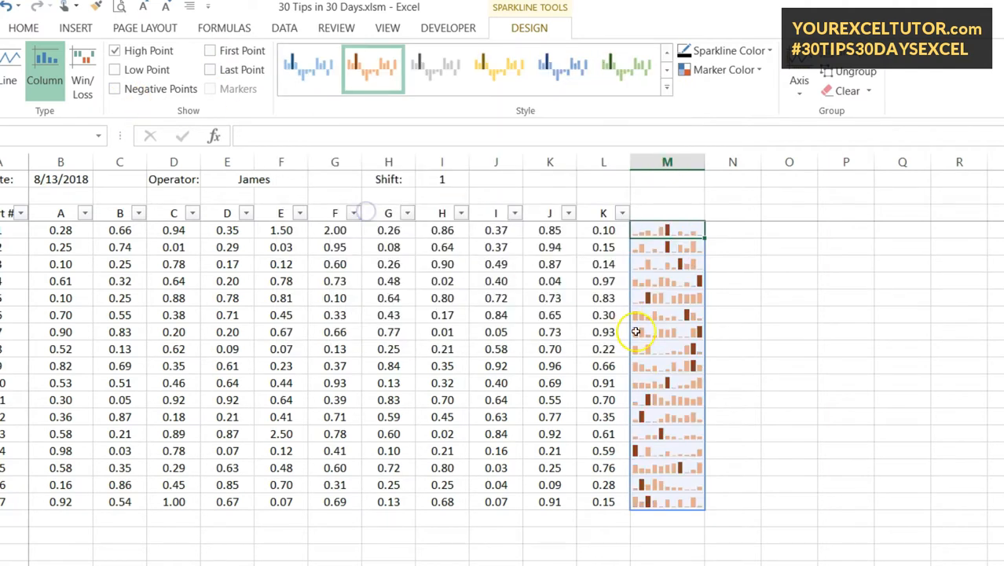
click(665, 87)
click(308, 67)
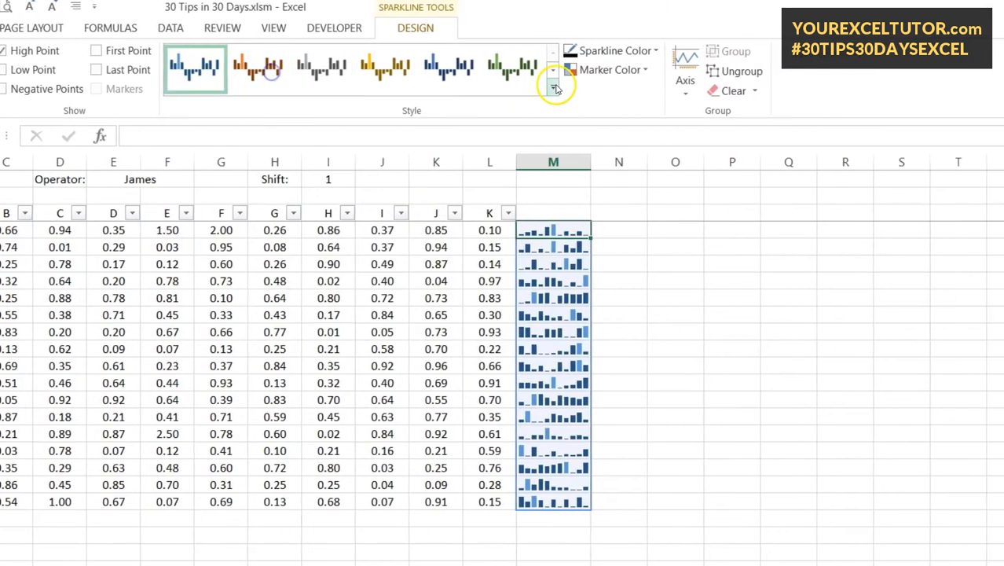
click(634, 51)
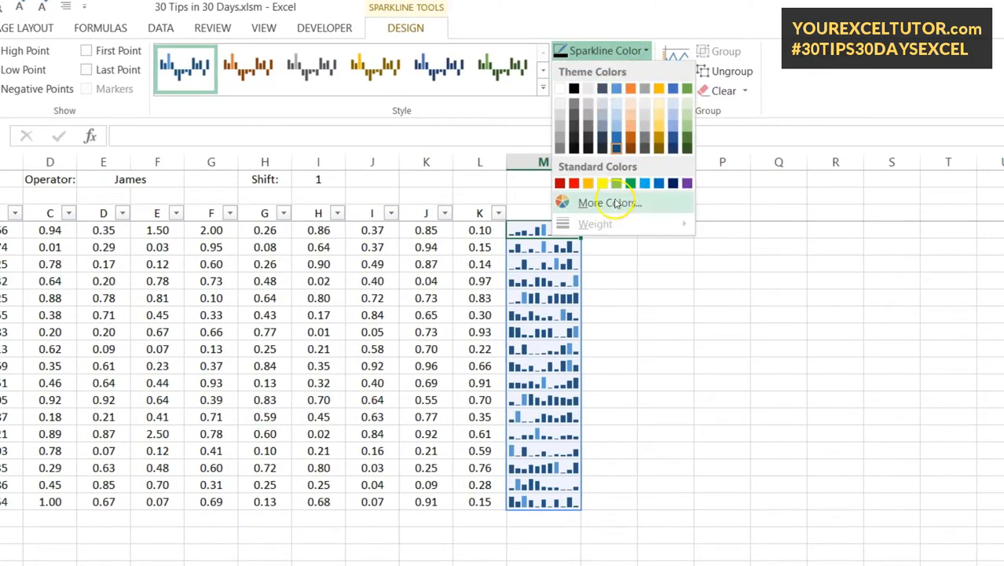
click(821, 83)
click(678, 80)
click(853, 73)
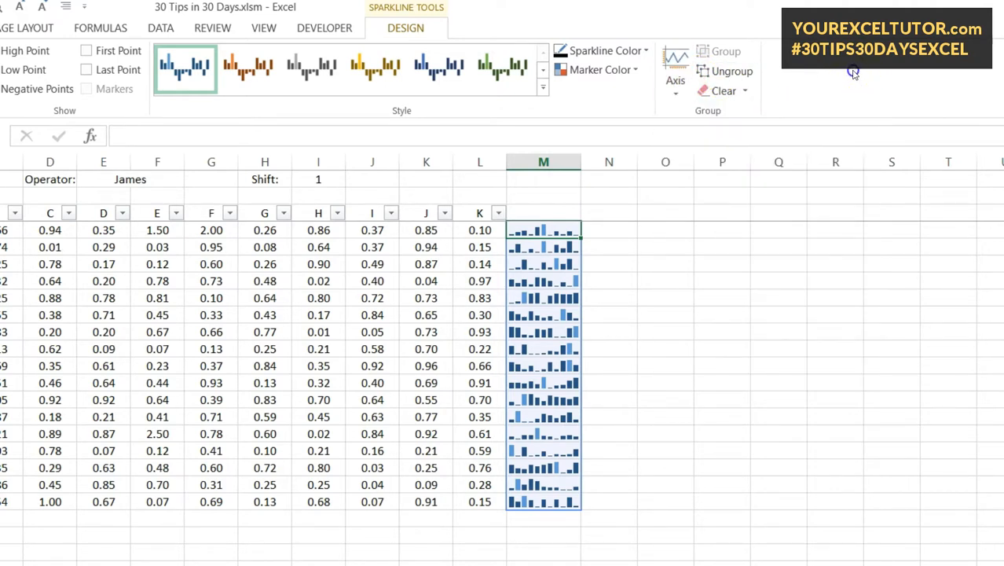
Convert the sparkline group in column M back to the Line type.
click(652, 311)
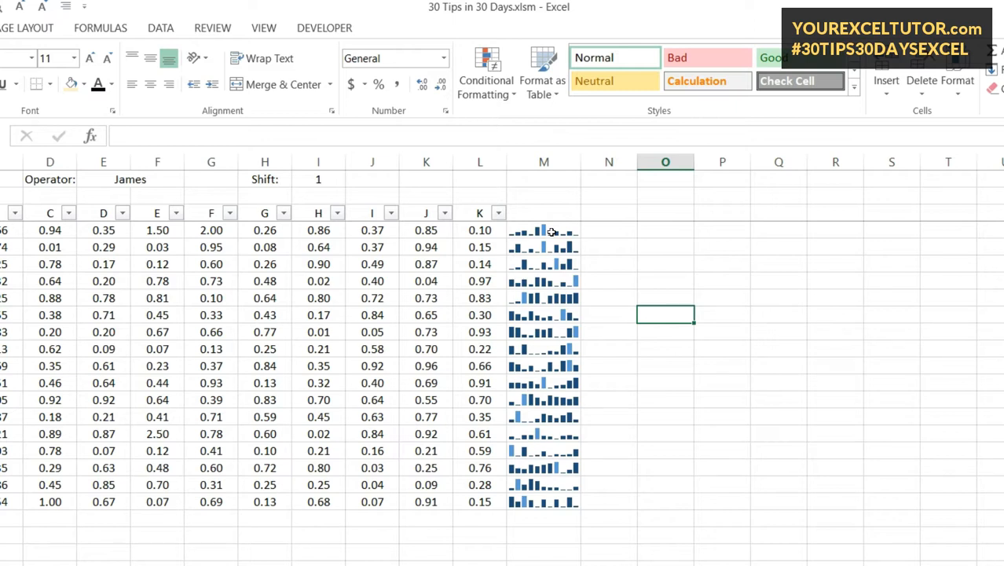
scroll(412, 94, down, 1)
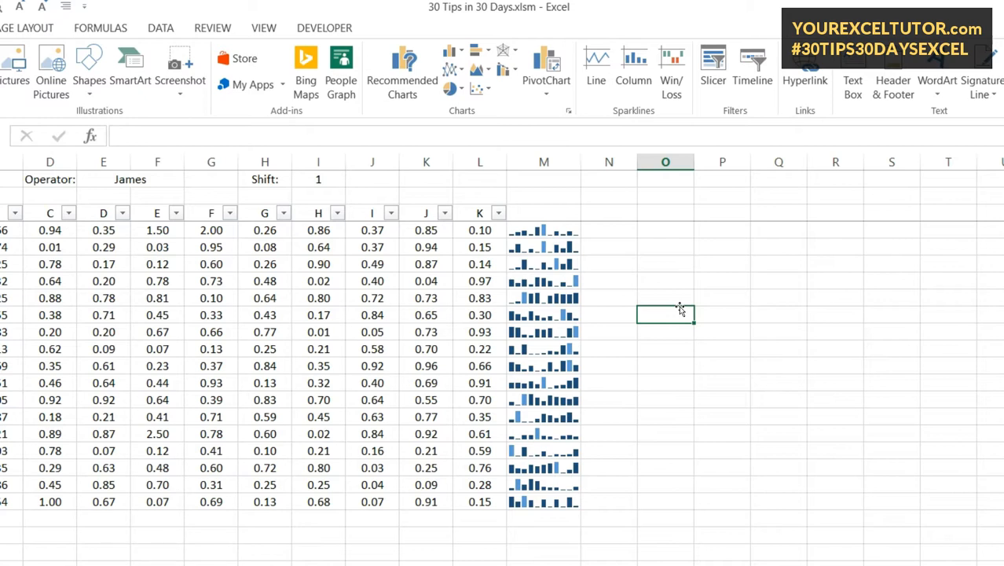
click(546, 228)
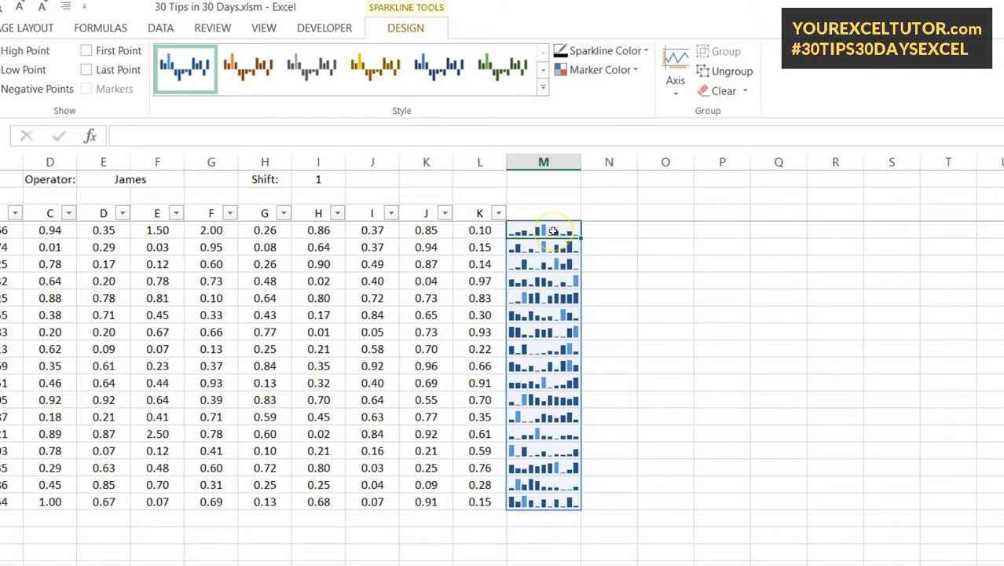
click(0, 69)
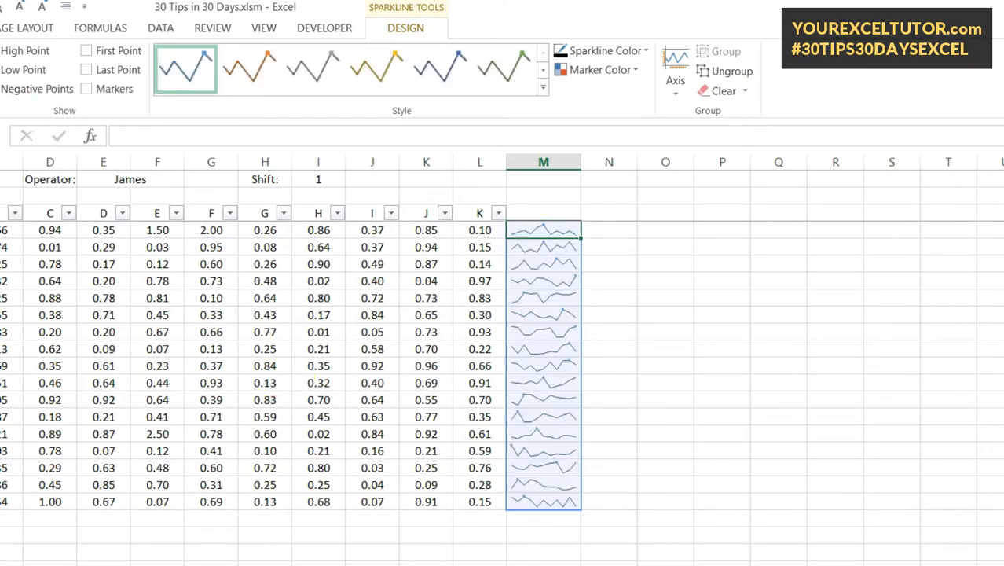
click(562, 249)
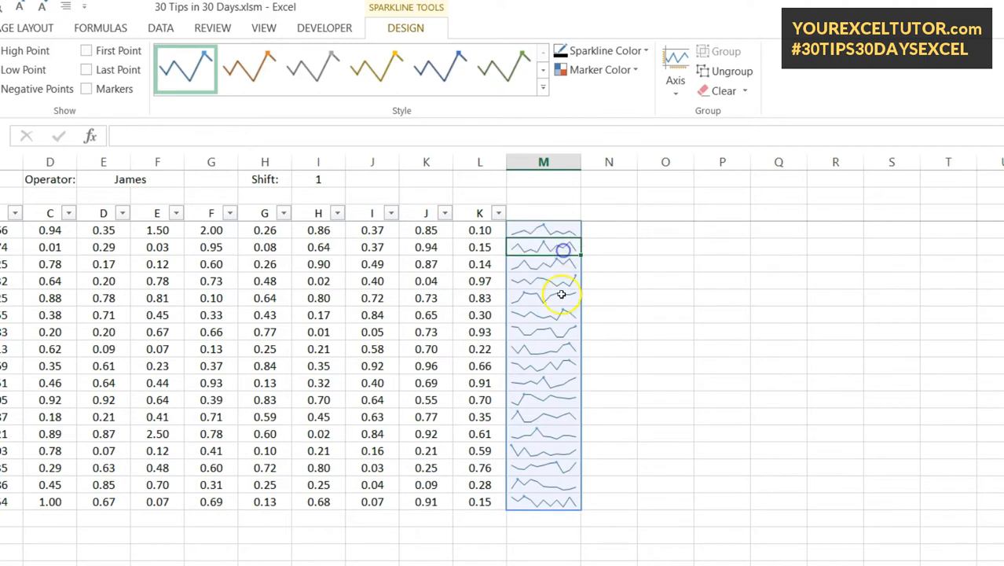
click(552, 317)
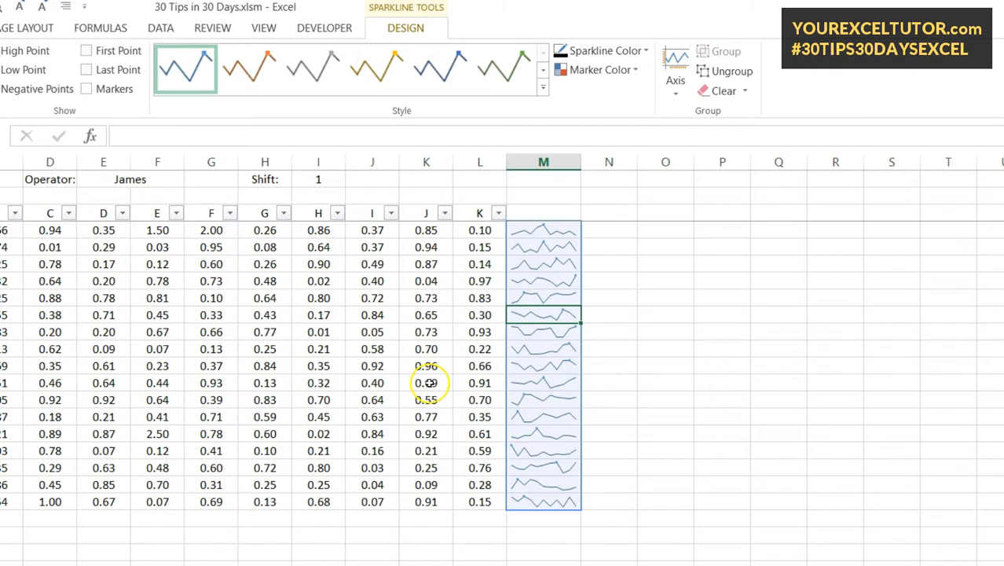
click(333, 333)
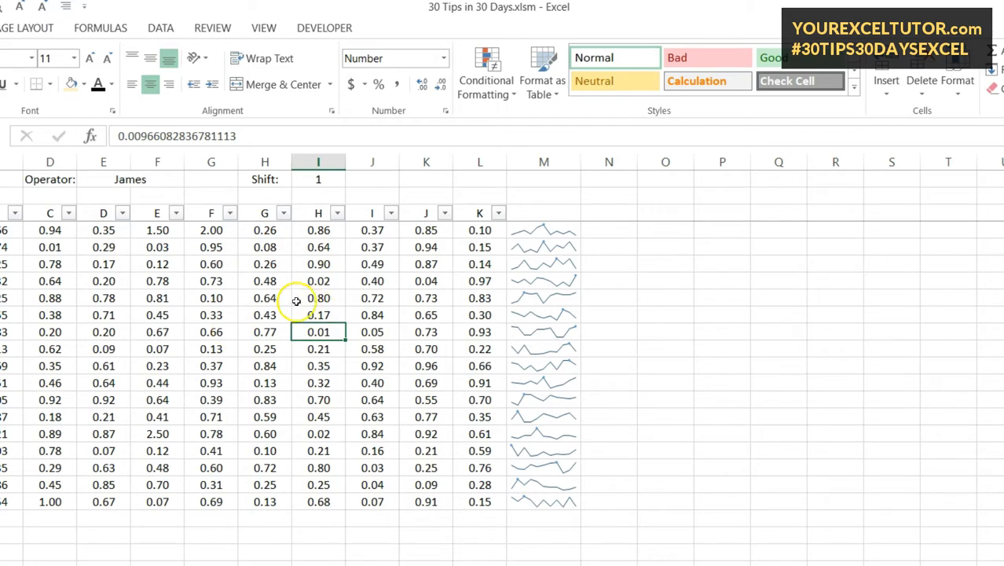
click(265, 280)
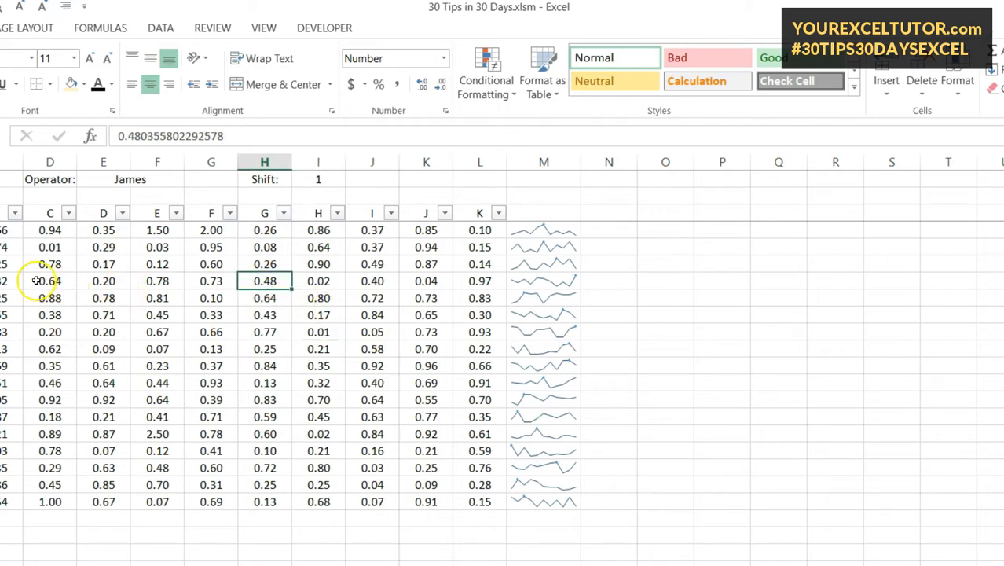